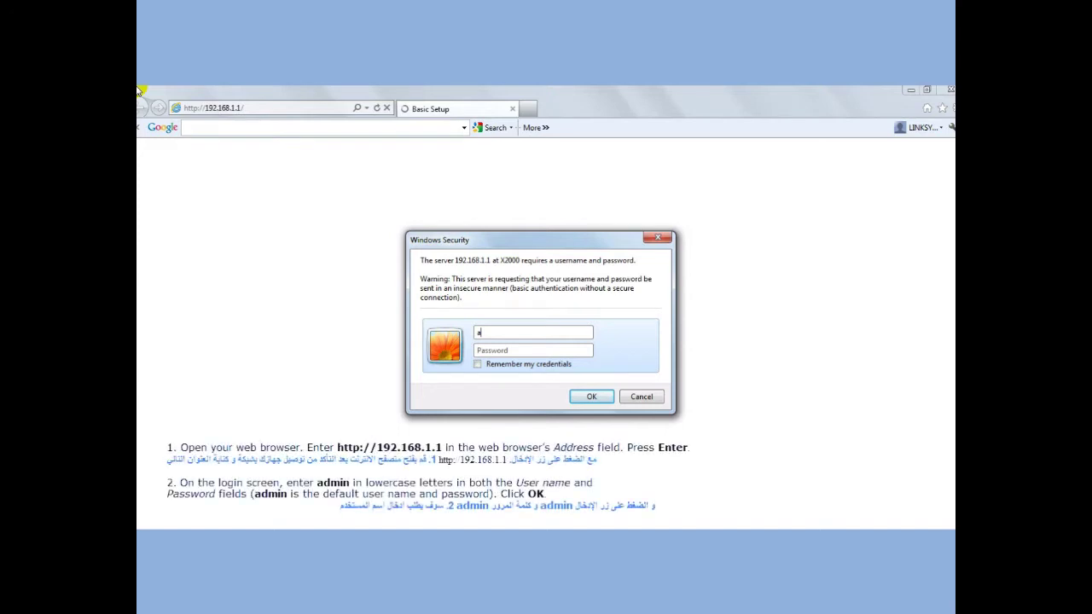
# Log in to the router's web interface using the default administrator user name and password.
pyautogui.write('dmin')
pyautogui.press('Tab')
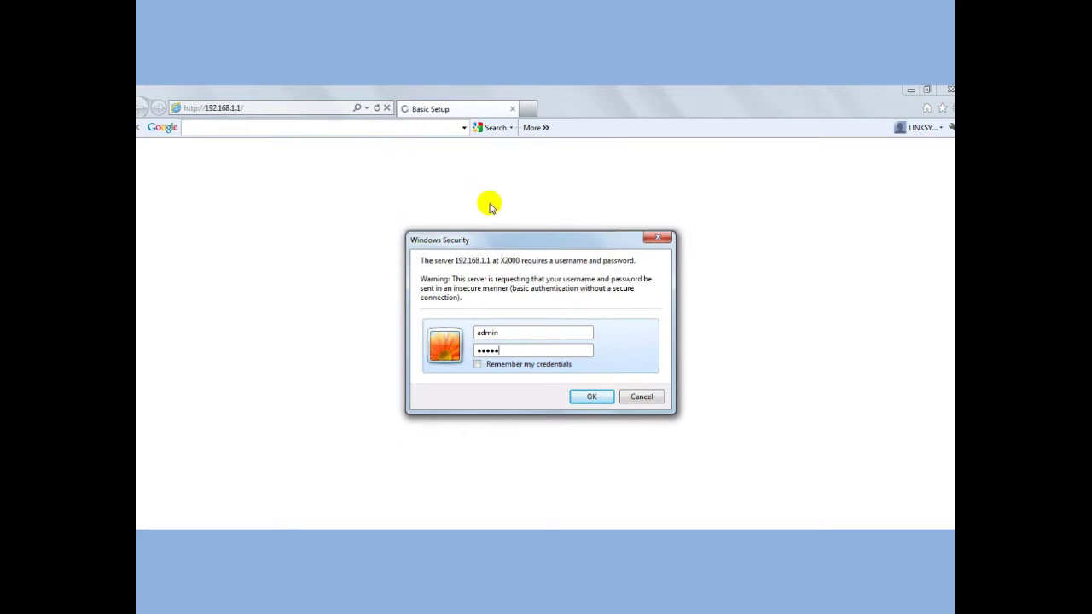
pyautogui.click(590, 399)
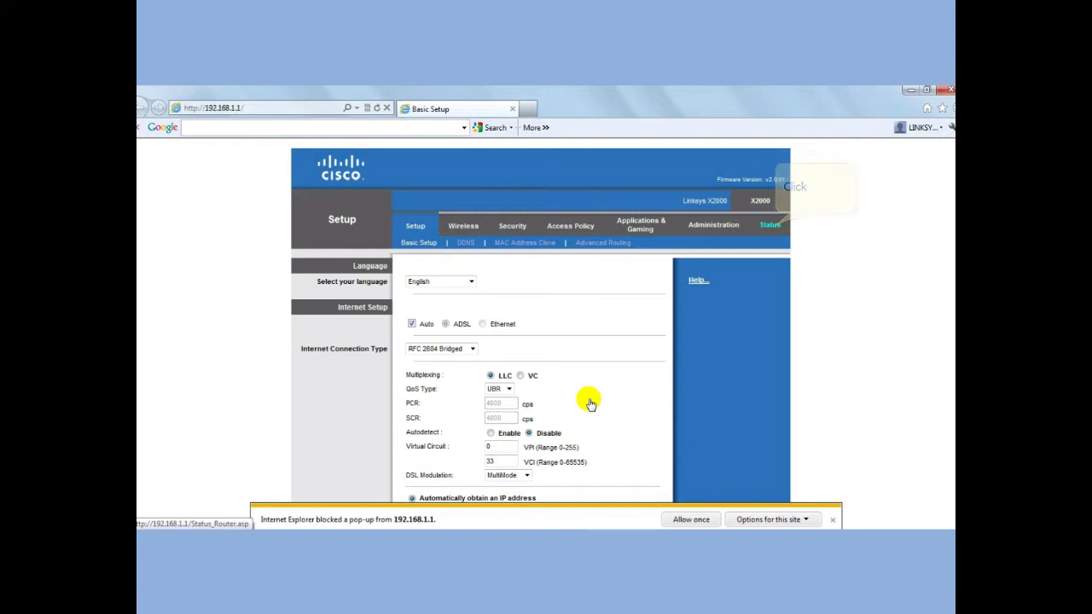
pyautogui.click(771, 226)
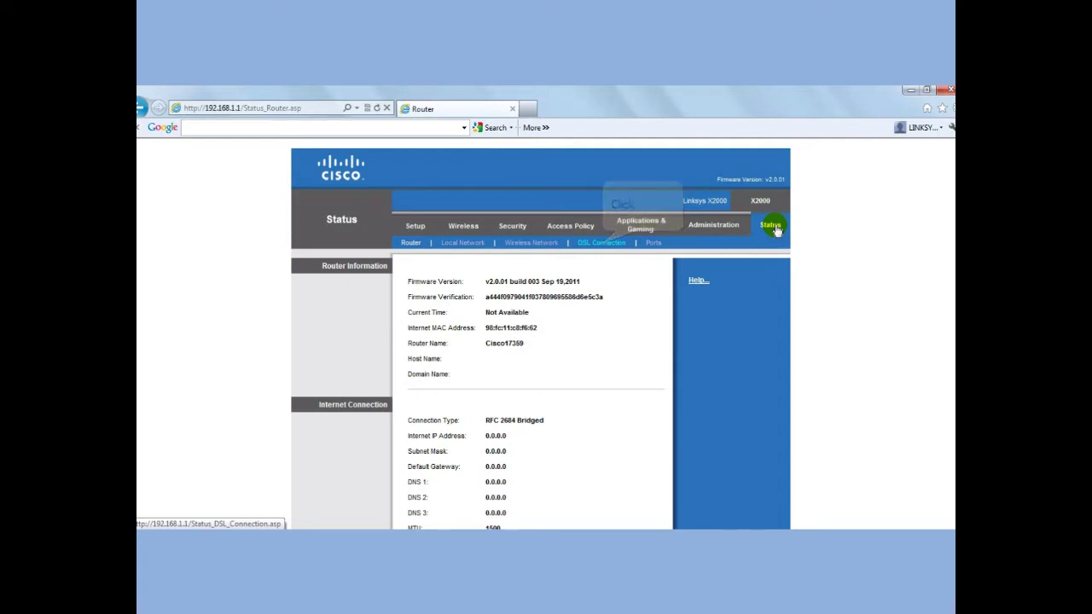
pyautogui.click(602, 243)
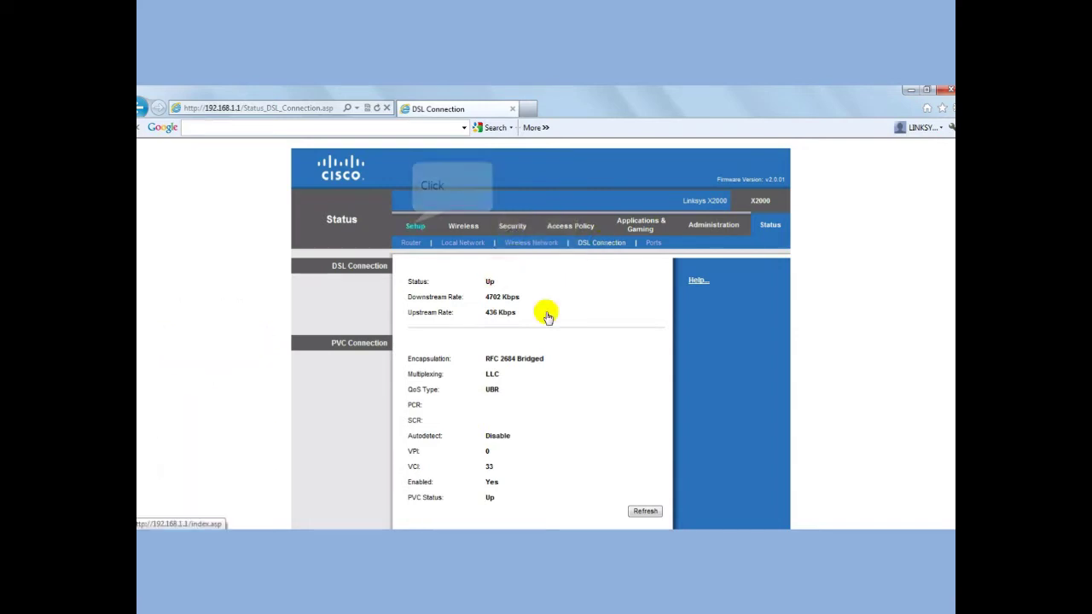
pyautogui.click(414, 226)
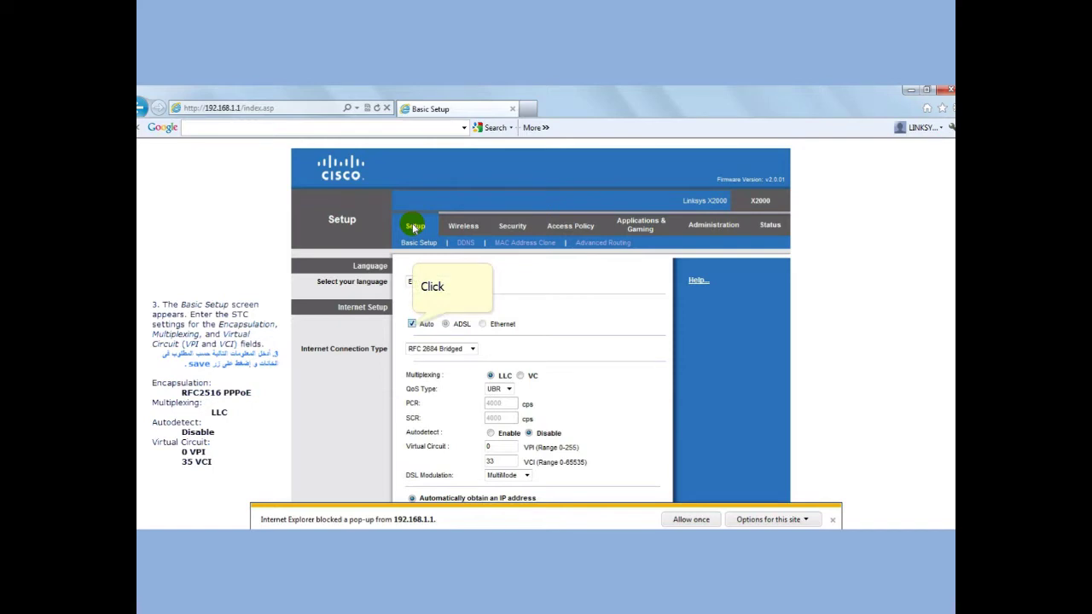
# Turn off Auto detection and set the Internet connection type to RFC 2516 PPPoE.
pyautogui.click(412, 324)
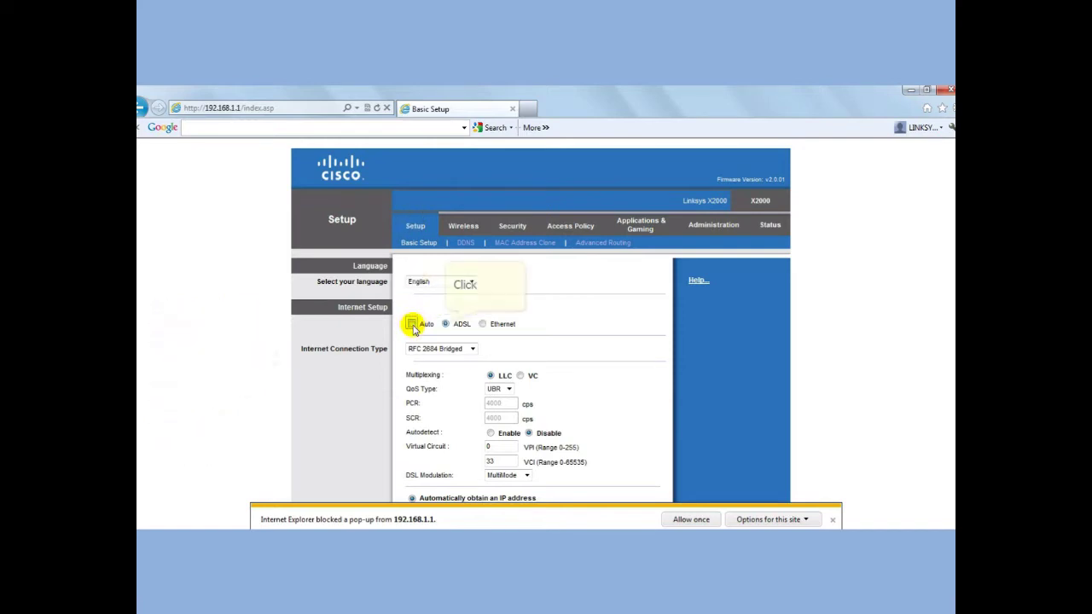
pyautogui.click(471, 349)
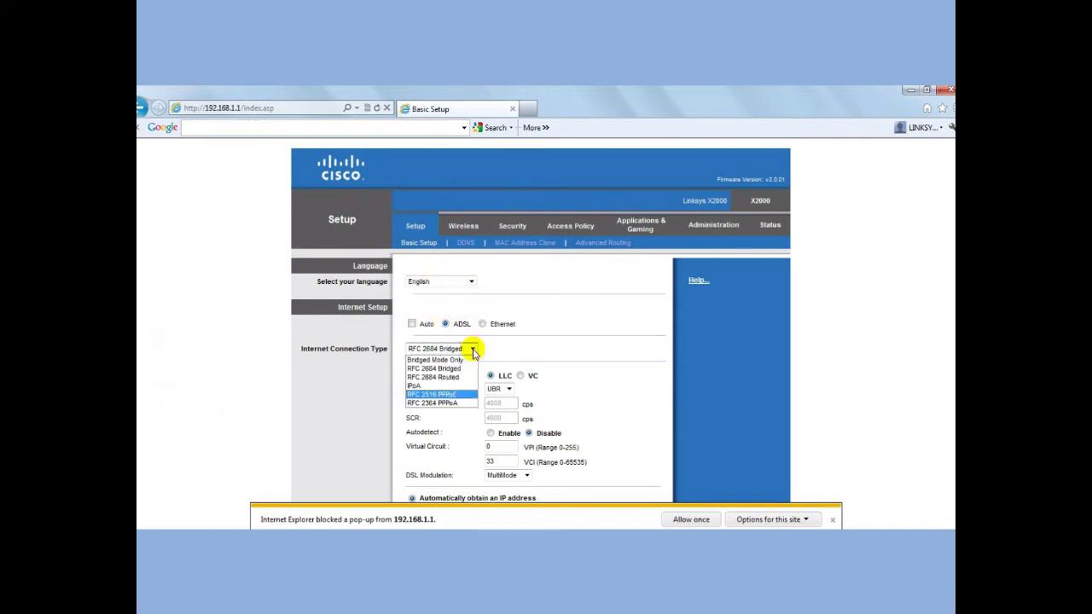
pyautogui.click(438, 395)
pyautogui.scroll(-2, 455, 401)
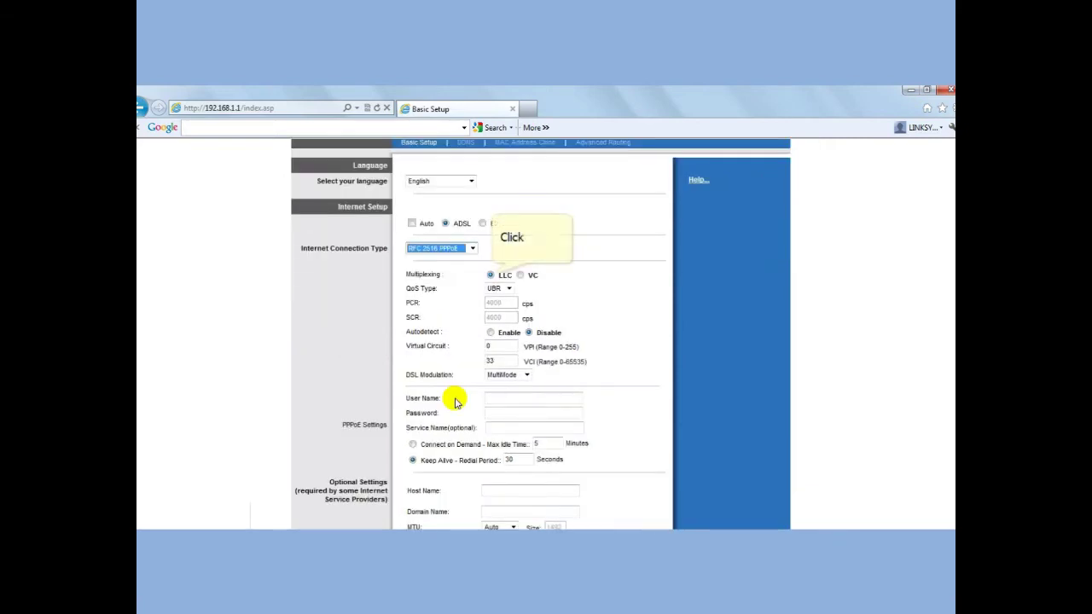
# Set multiplexing to LLC, autodetect to Disable, VCI from 33 to 35, and enter the ISP user name.
pyautogui.click(491, 276)
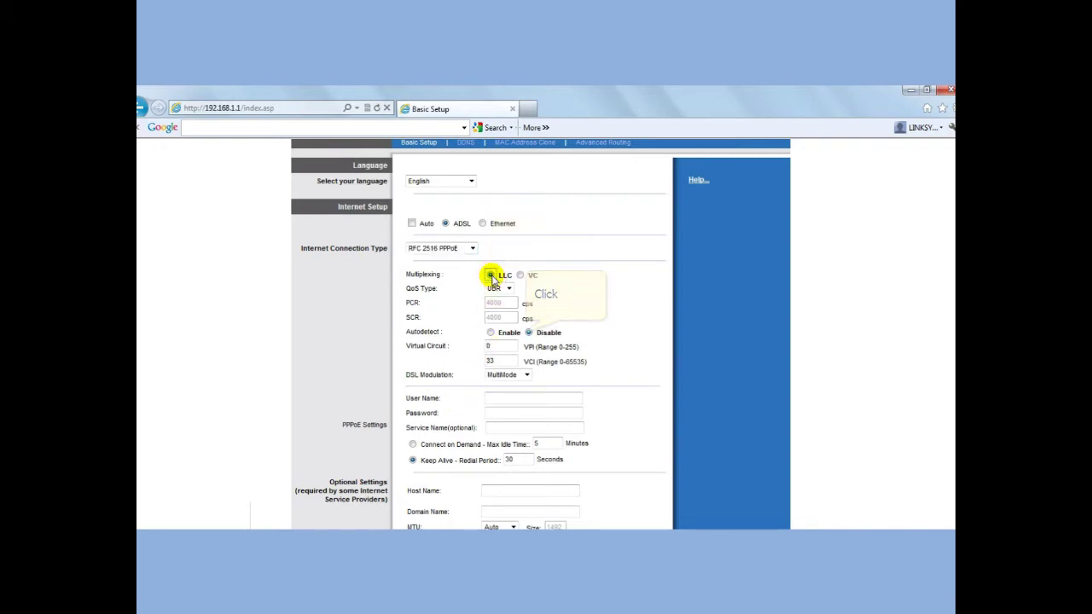
pyautogui.click(528, 331)
pyautogui.doubleClick(502, 361)
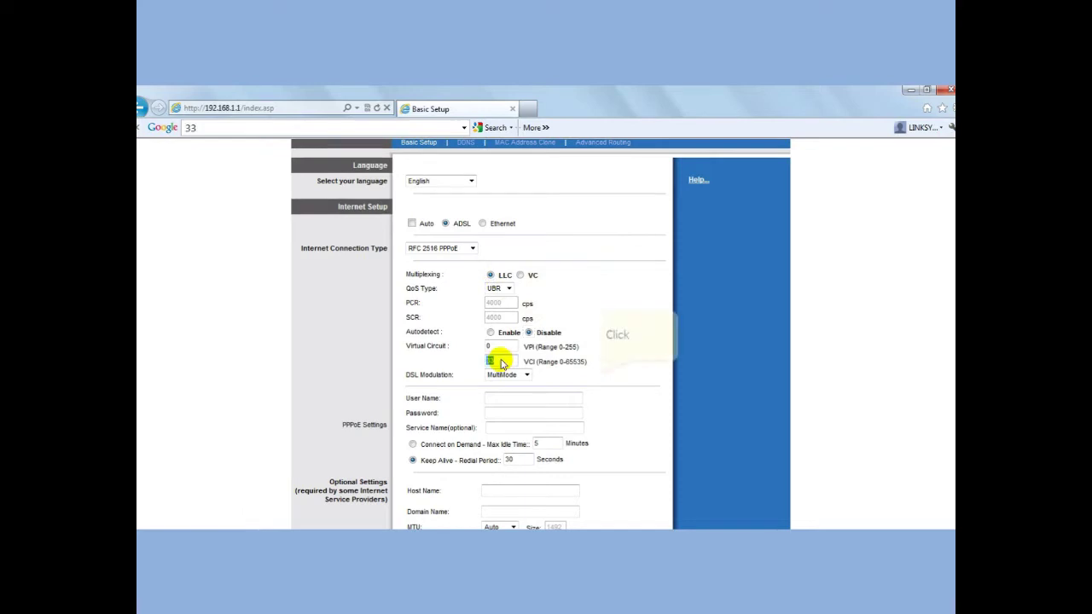
pyautogui.click(502, 364)
pyautogui.click(597, 370)
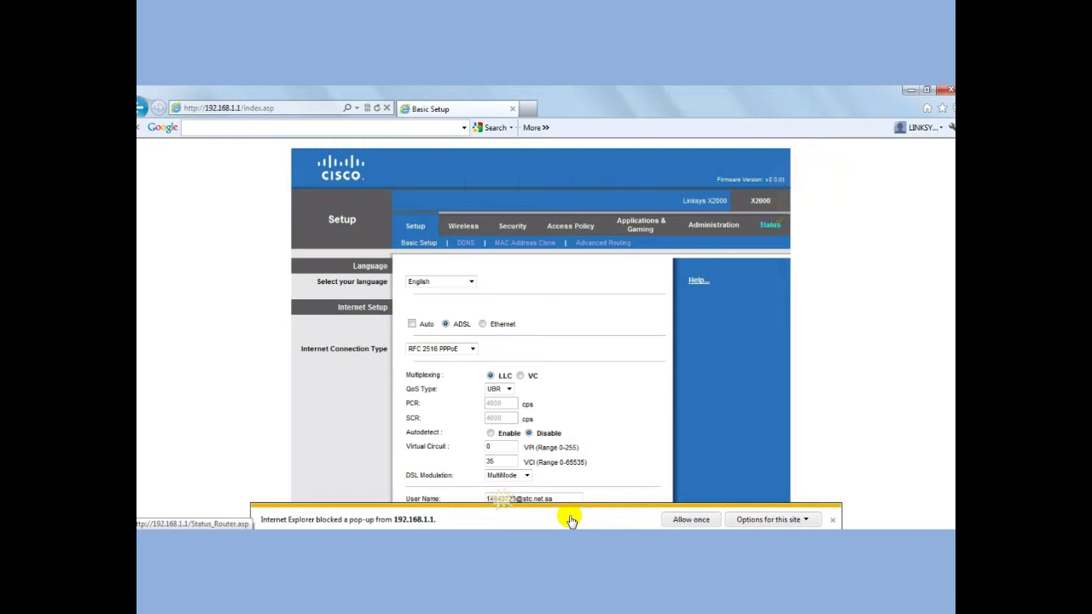
# Confirm Login Status shows Connected under Status > Router, then open Wireless settings in Manual mode.
pyautogui.click(769, 225)
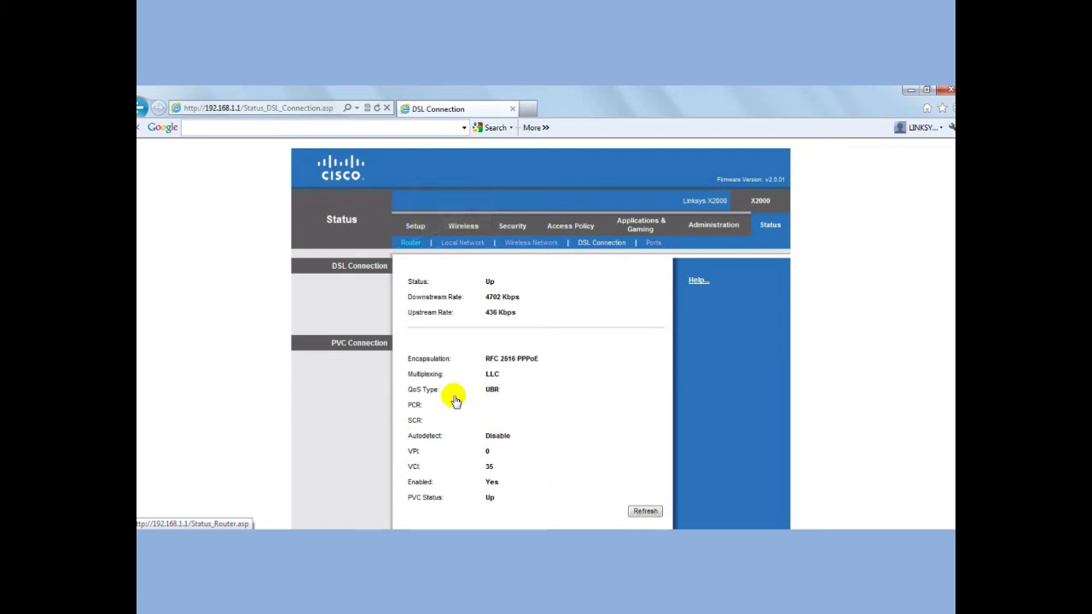
pyautogui.click(410, 242)
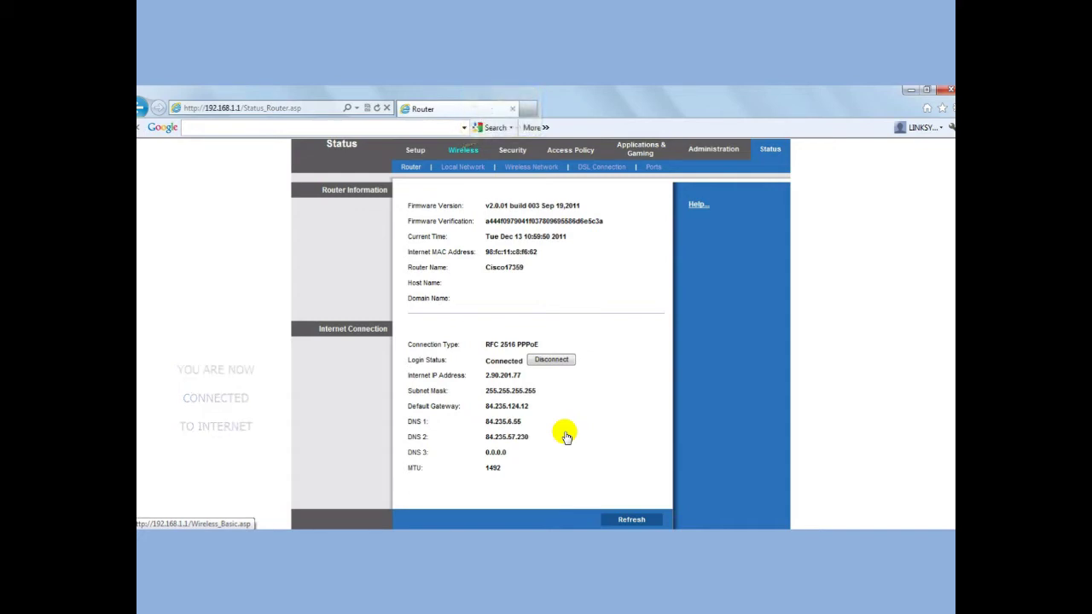
pyautogui.click(462, 150)
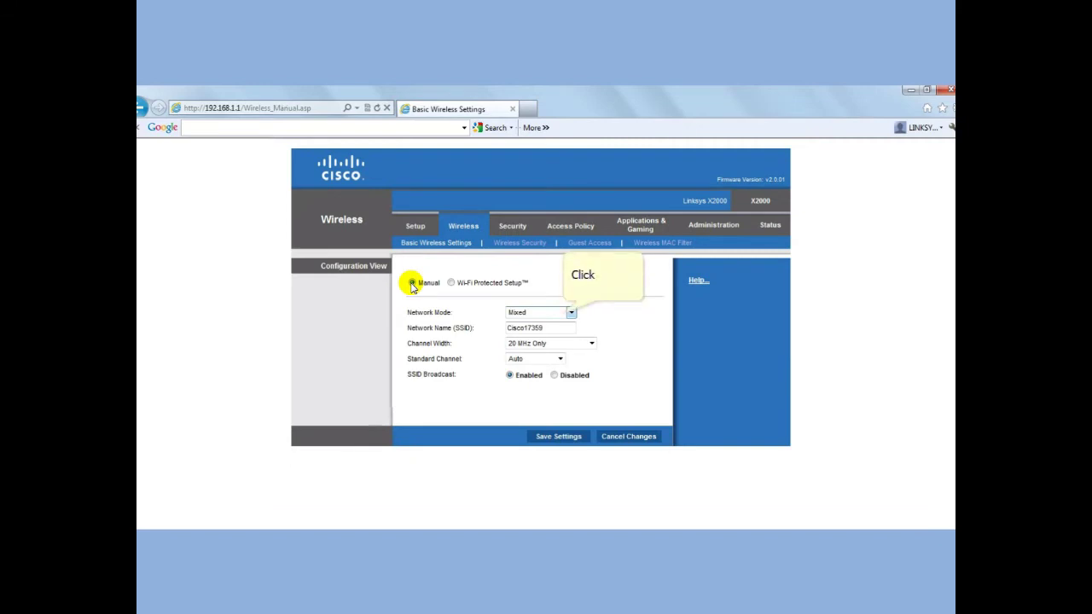
# Keep Network Mode on Mixed and replace the SSID Cisco17359 with Tigerbird.
pyautogui.click(570, 313)
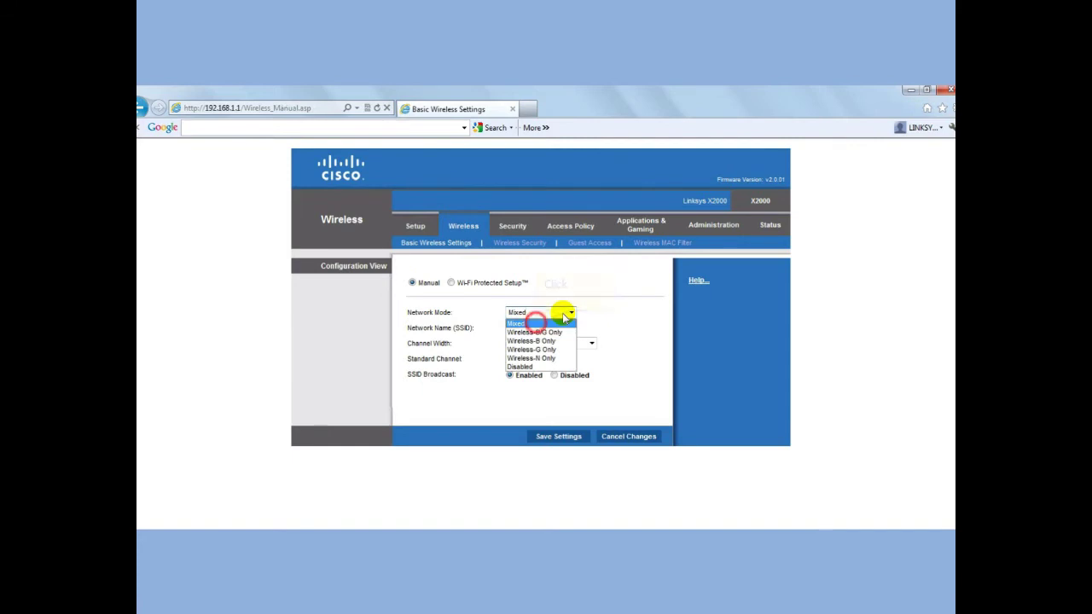
pyautogui.click(537, 324)
pyautogui.doubleClick(533, 329)
pyautogui.write('Tigerbir')
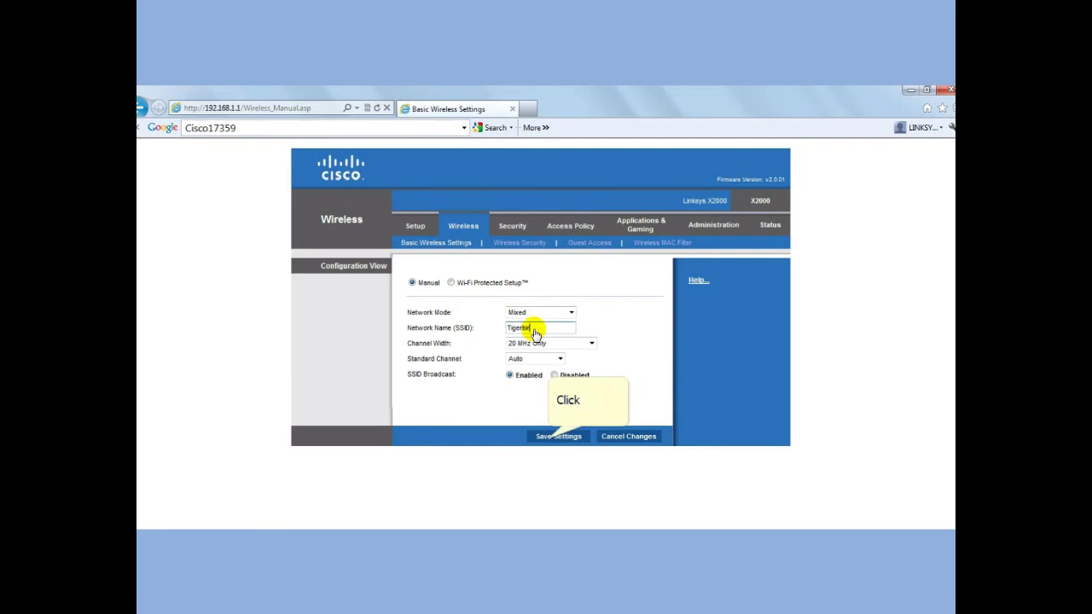
pyautogui.write('d')
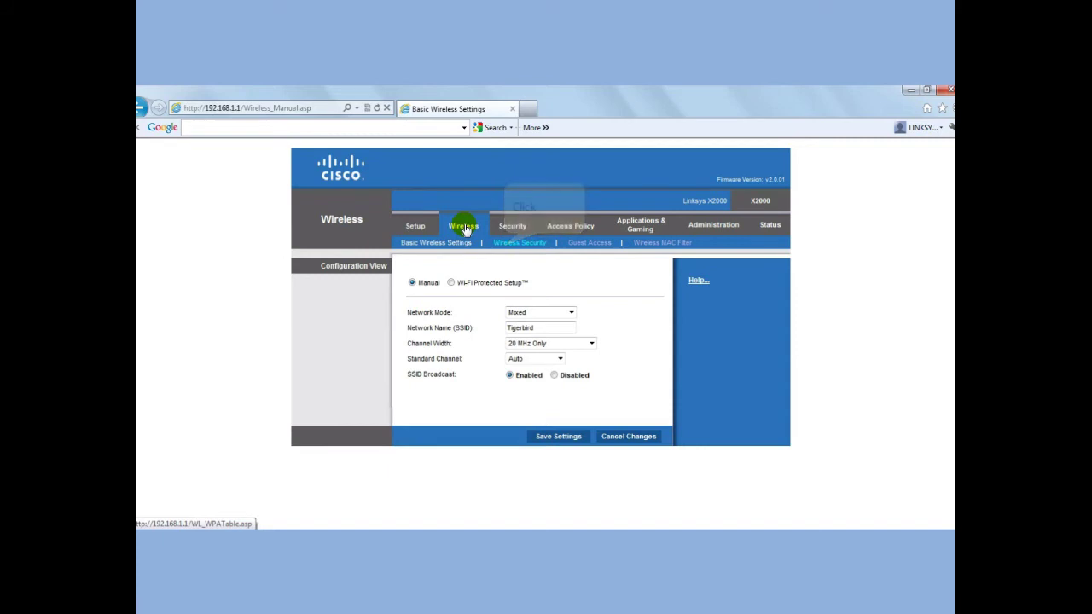
# Set wireless Security Mode to WPA2 Personal, enter a passphrase, and save the settings.
pyautogui.click(506, 244)
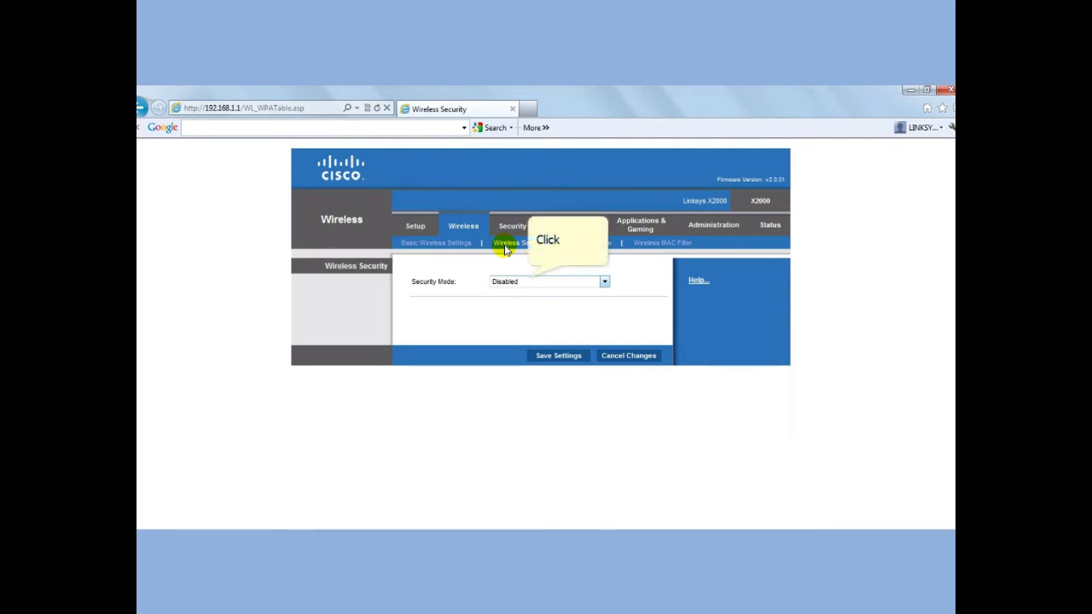
pyautogui.click(526, 282)
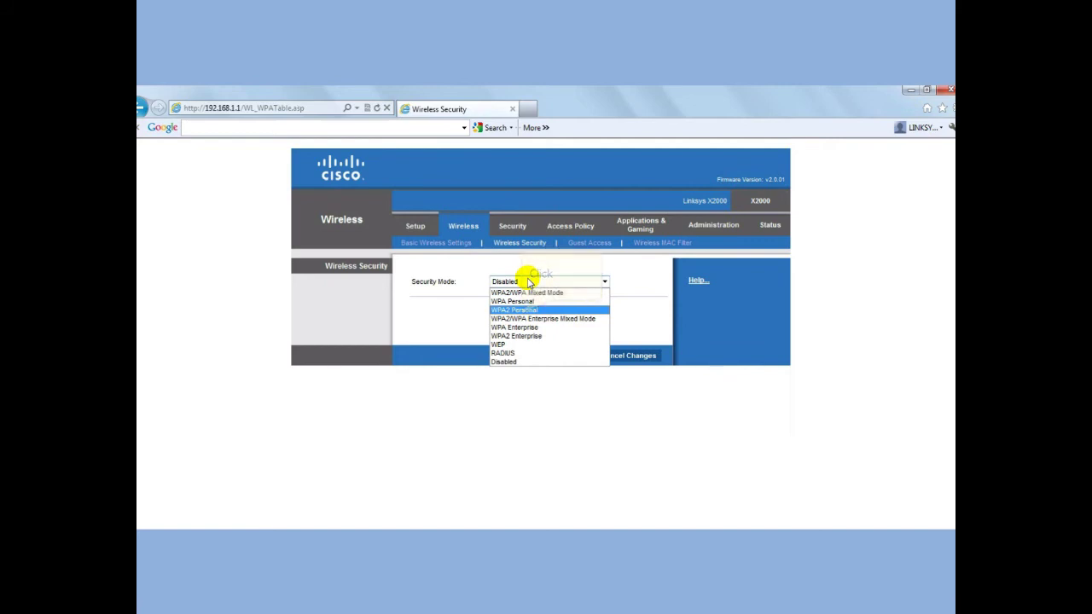
pyautogui.click(519, 310)
pyautogui.click(522, 312)
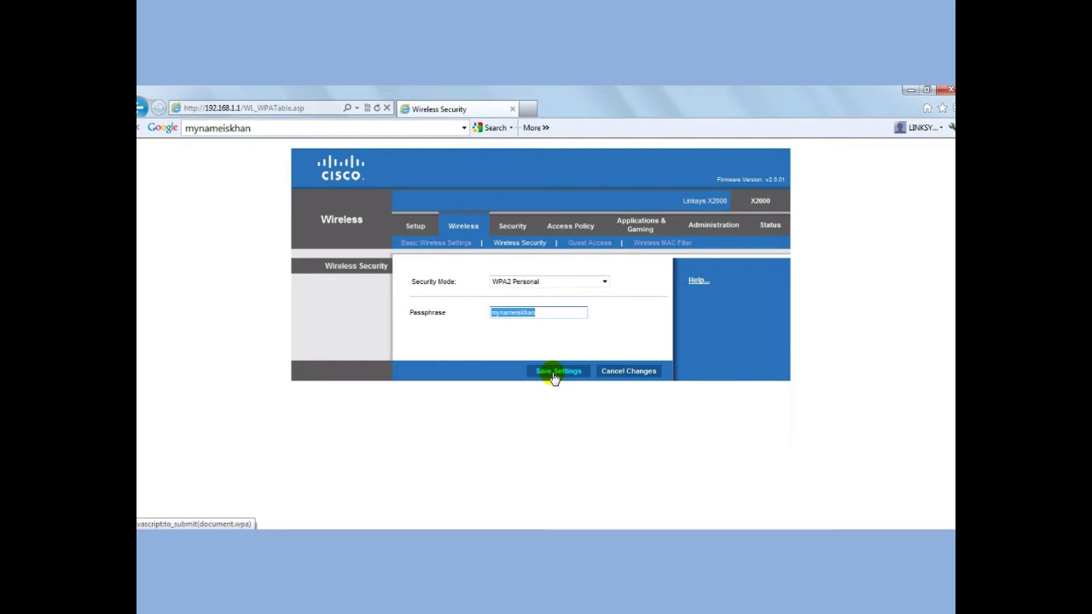
pyautogui.click(588, 244)
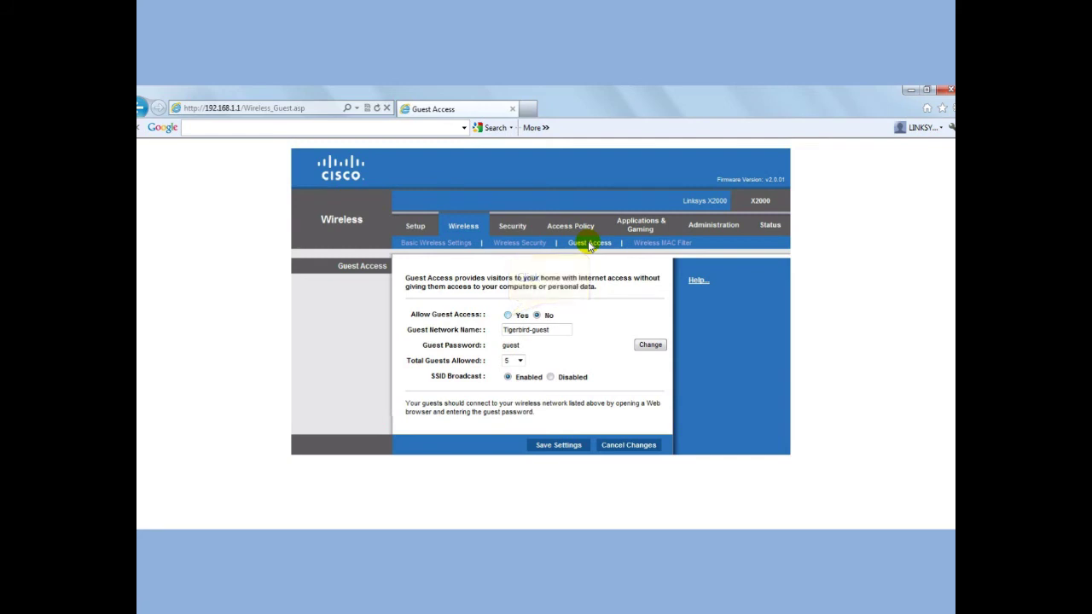
# Set Allow Guest Access to Yes for Tigerbird-guest, save, and go to the Status page.
pyautogui.click(507, 316)
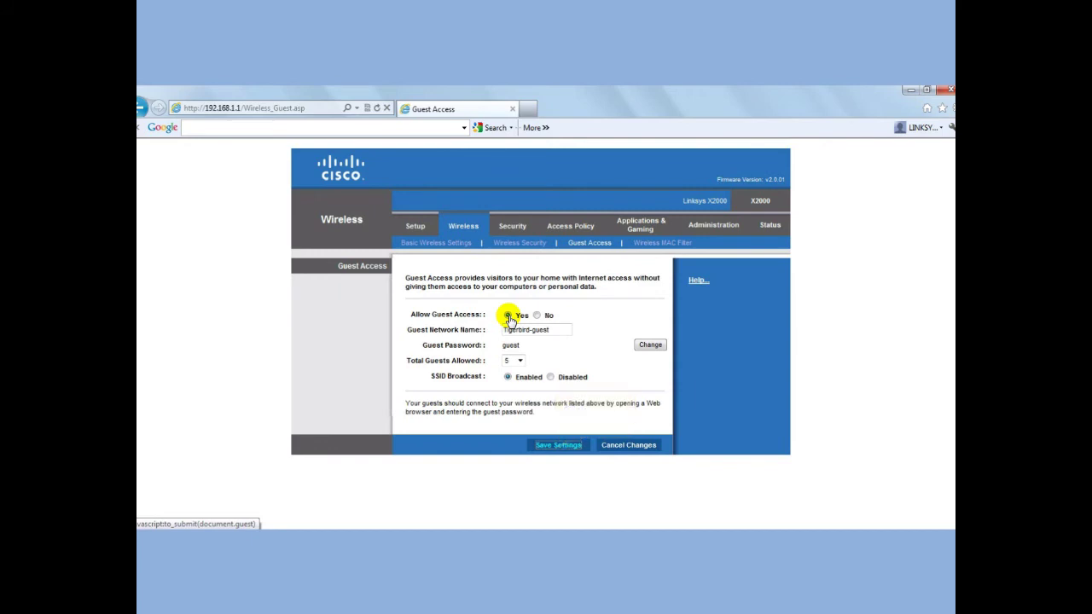
pyautogui.click(555, 450)
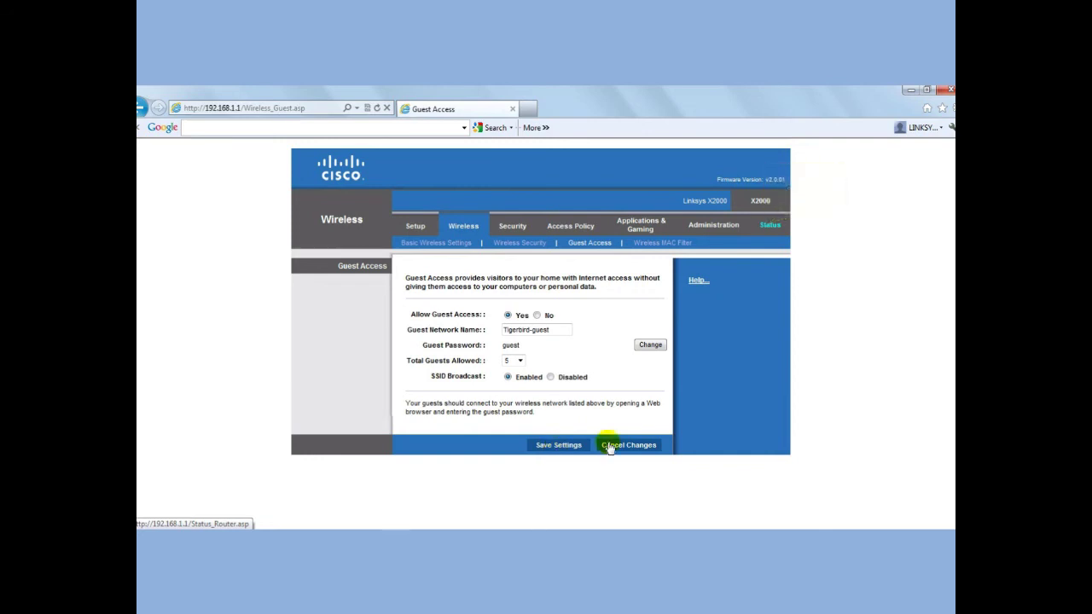
pyautogui.click(768, 227)
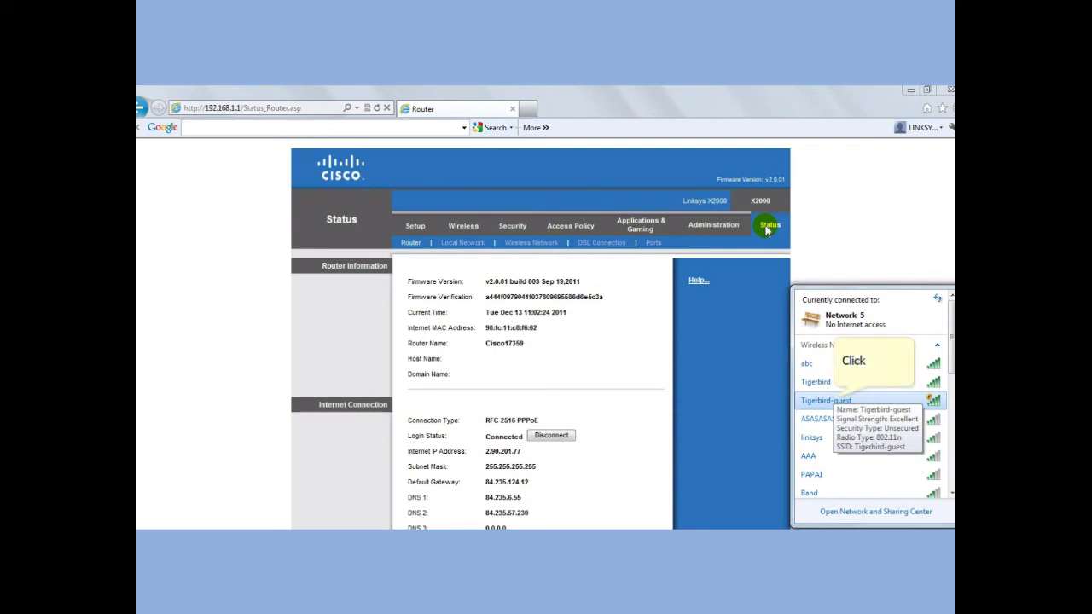
# Join the Tigerbird-guest wireless network and close the Set Network Location prompt.
pyautogui.click(835, 400)
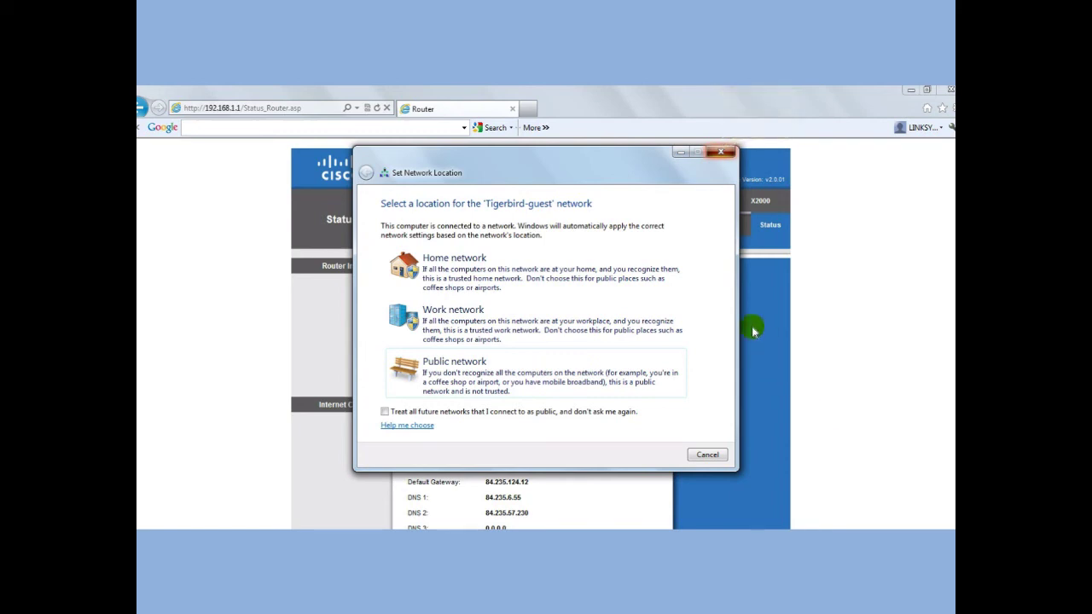
pyautogui.click(720, 153)
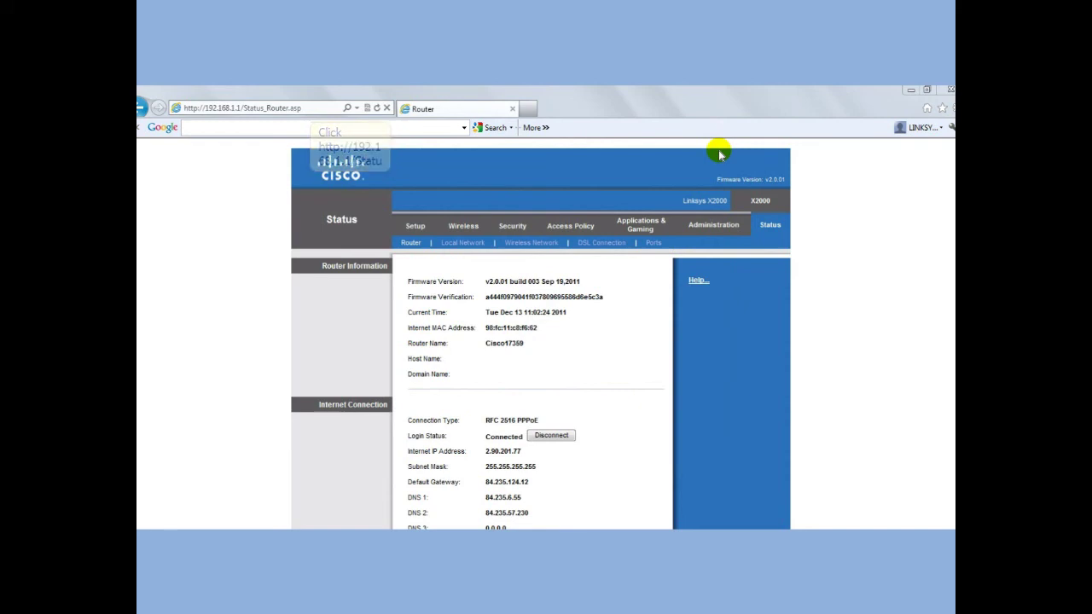
# Browse to 'google' and sign in on the guest access page with the guest password.
pyautogui.click(312, 109)
pyautogui.write('g')
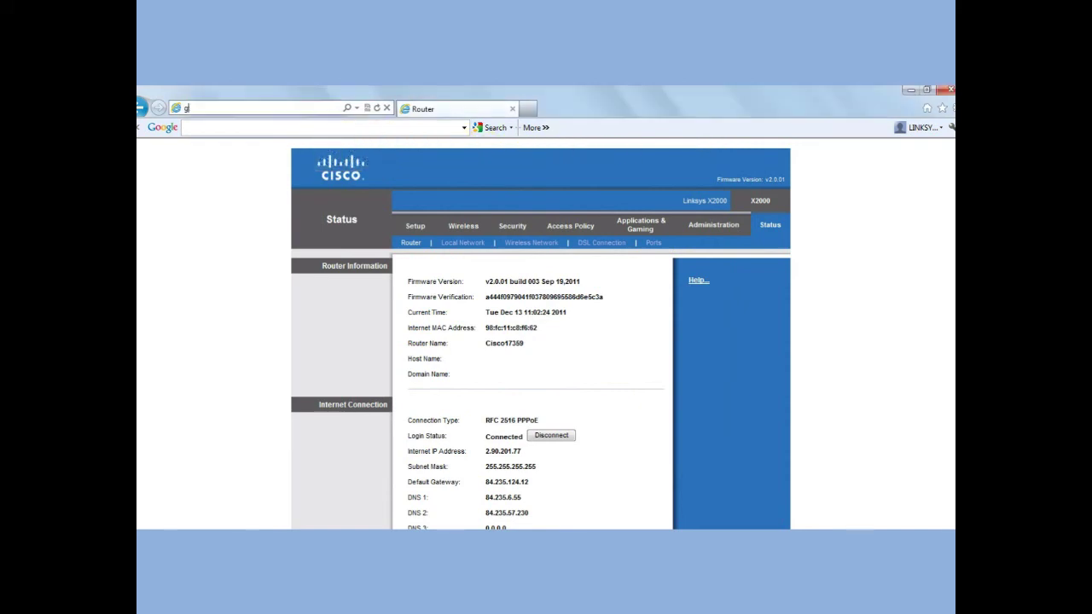
pyautogui.write('oogl')
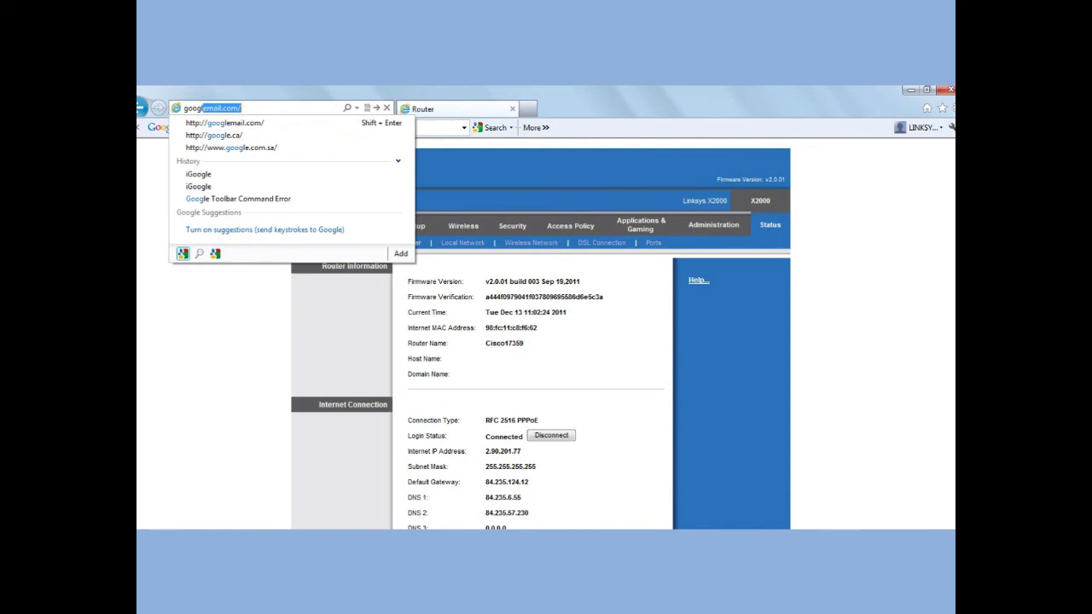
pyautogui.write('e.com')
pyautogui.press('Return')
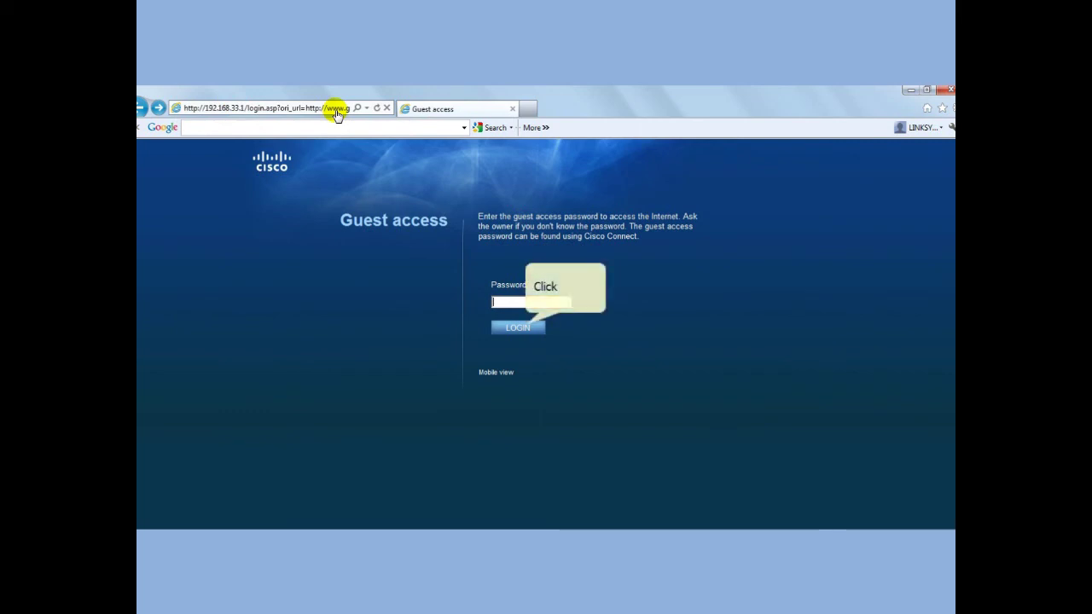
pyautogui.write('****')
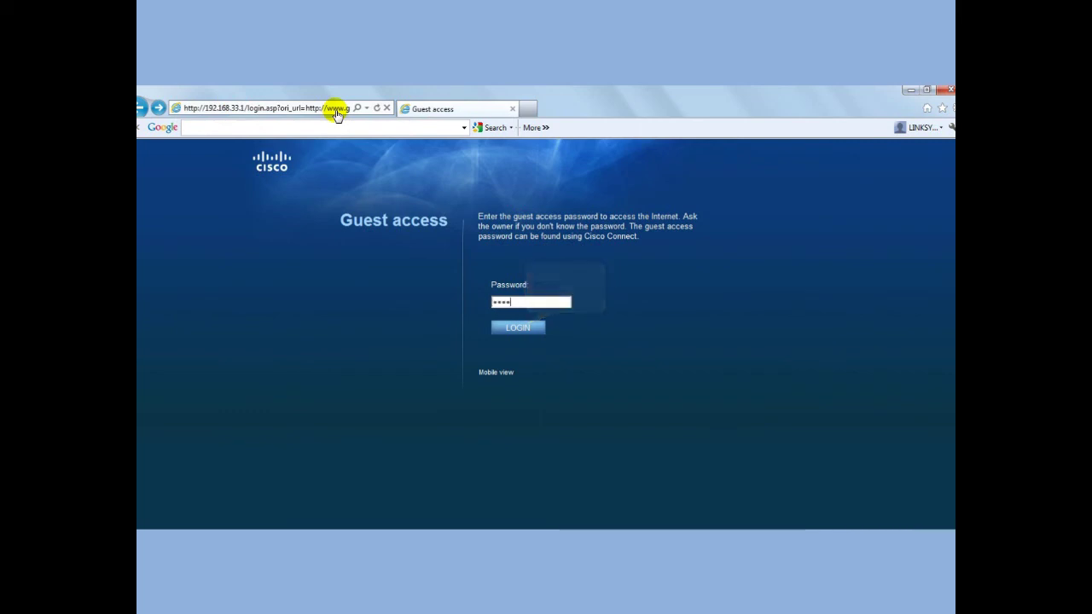
pyautogui.press('Return')
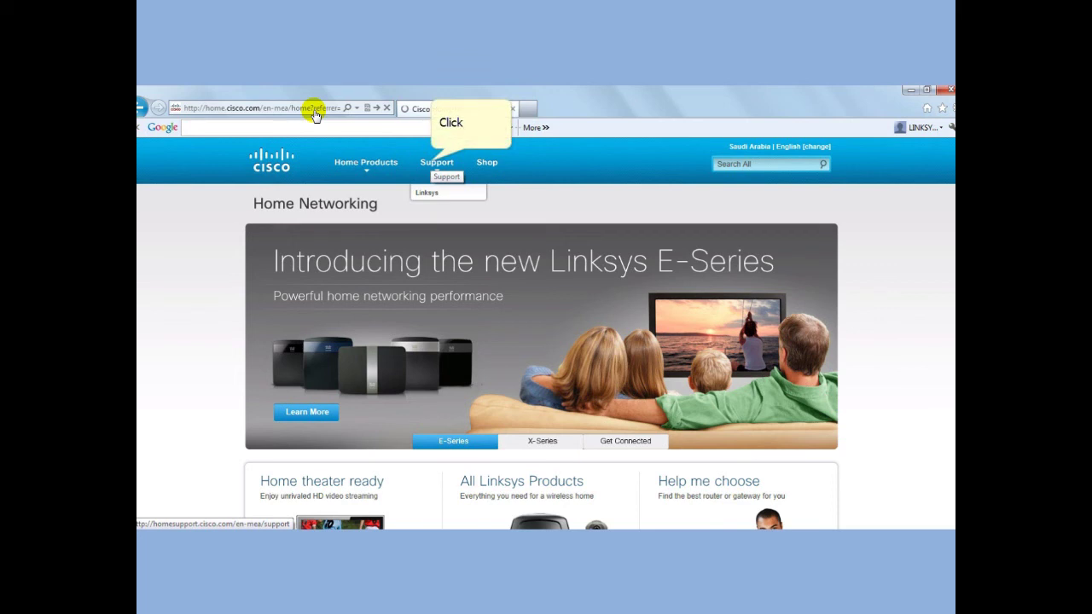
# Go to Linksys Support and open the Contact Us page from the footer.
pyautogui.click(432, 164)
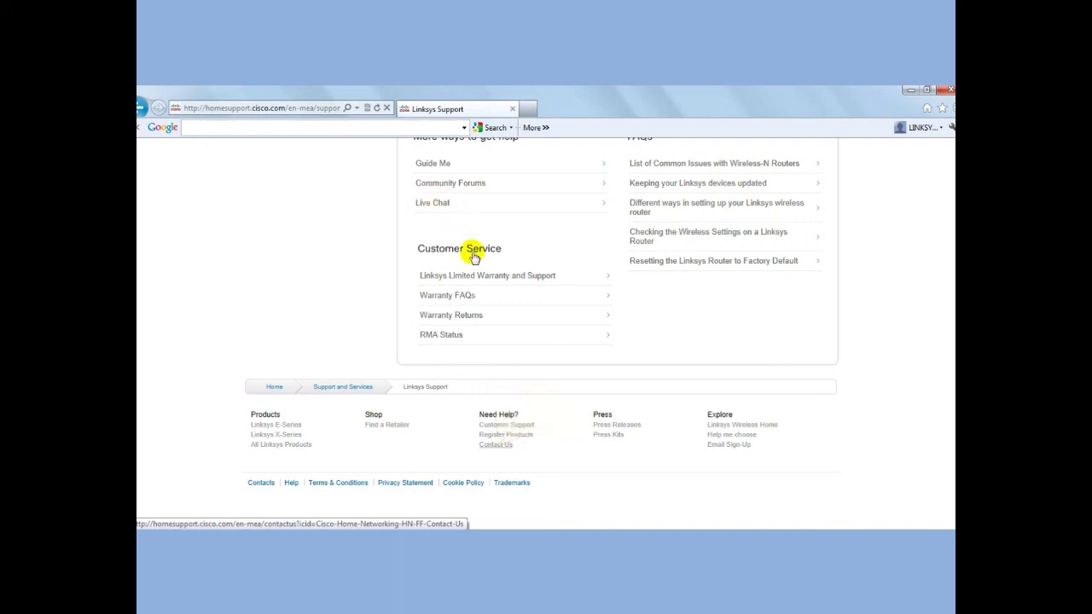
pyautogui.click(496, 444)
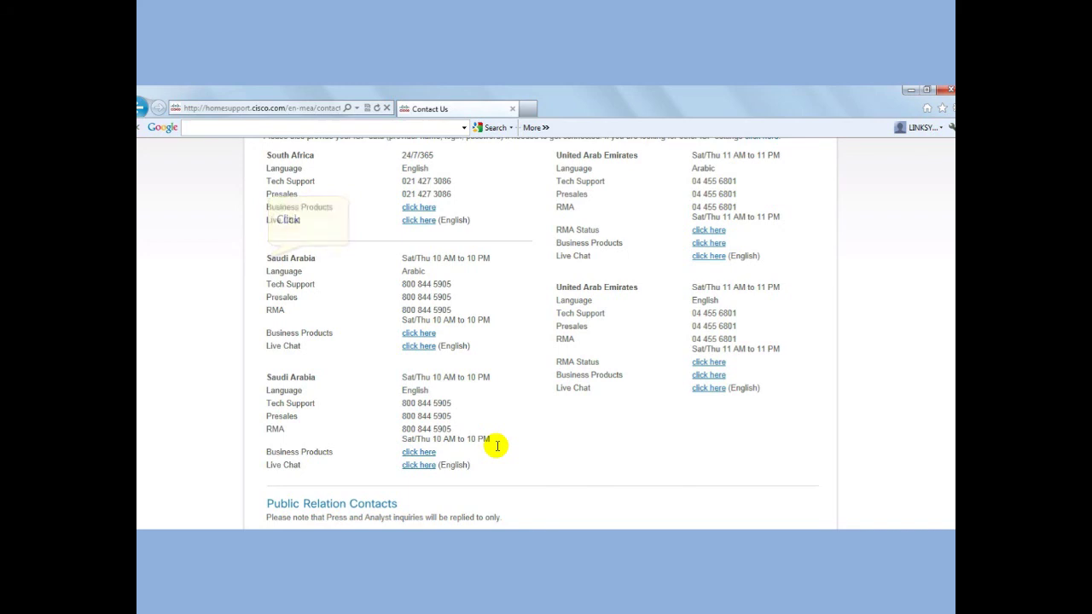
# Select the Saudi Arabia support contacts, then expand Tigerbird in the Windows wireless network list.
pyautogui.moveTo(470, 468); pyautogui.dragTo(267, 259)
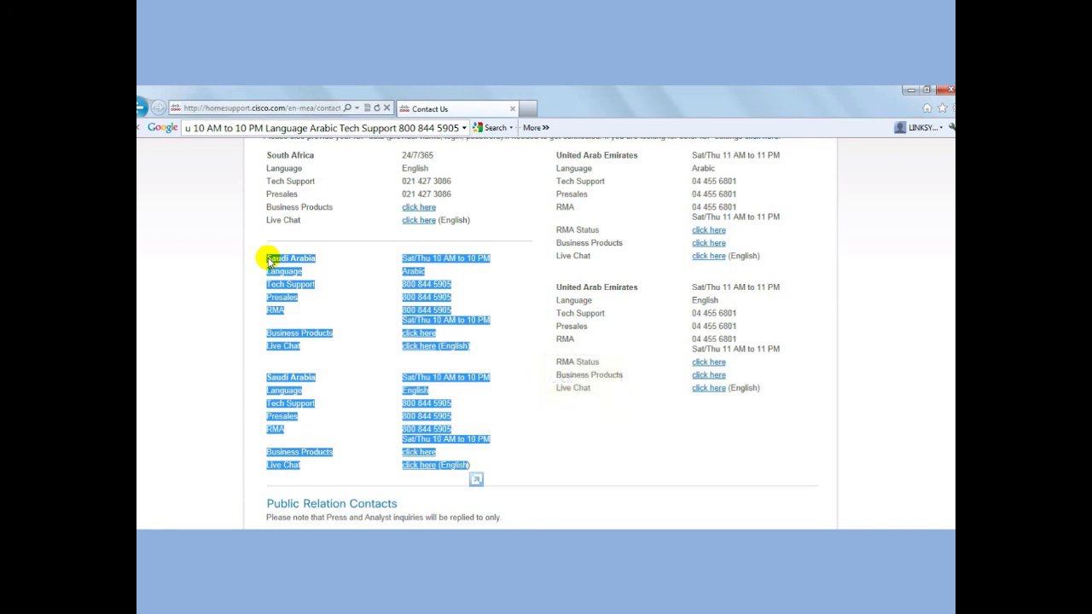
pyautogui.click(539, 404)
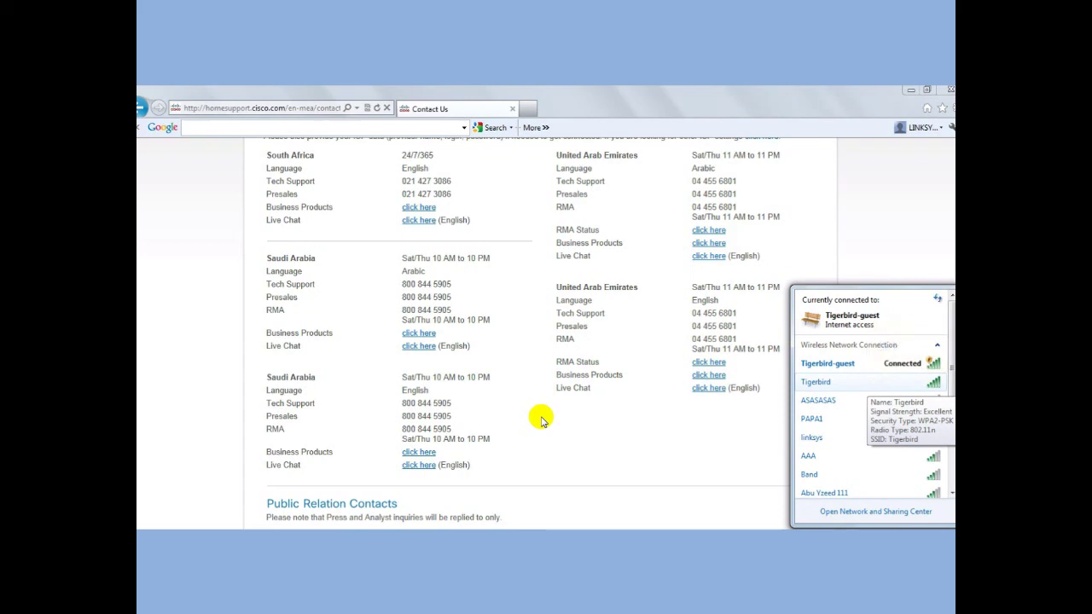
pyautogui.click(865, 385)
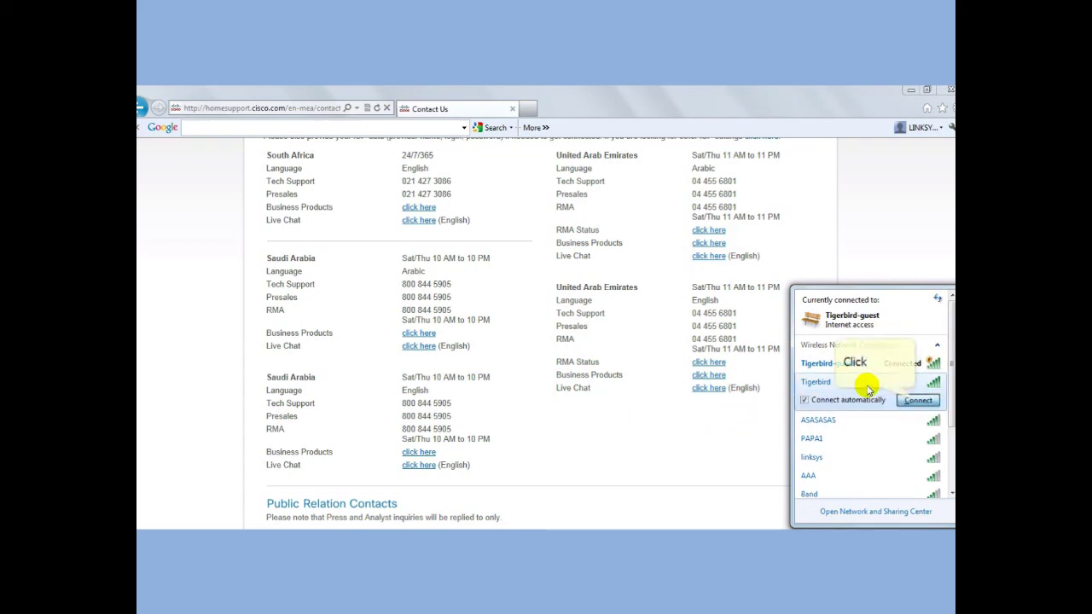